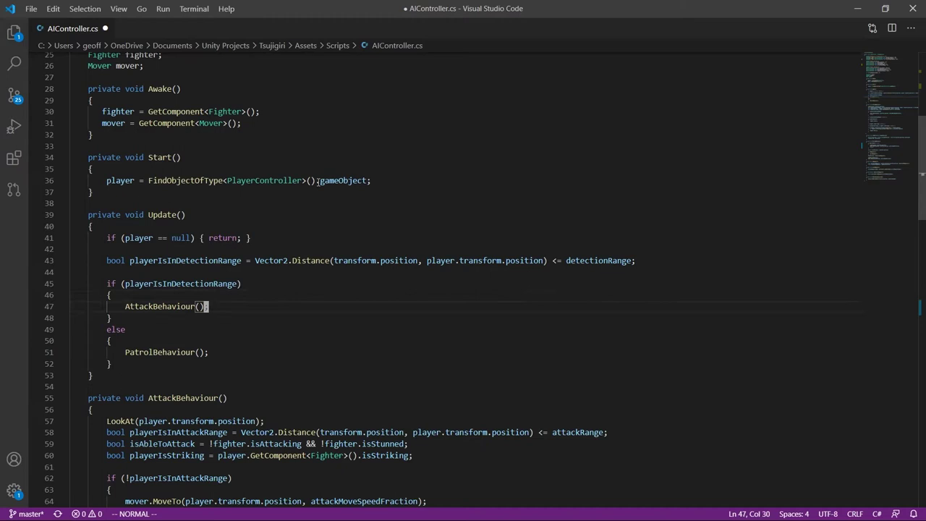
Below AttackBehaviour, write a CirclePlayerBehaviour method that looks at the player and sets bool playerIsInCirclingRange by comparing player distance with circlePlayerRange.
key(j)
key(j)
key(j)
key(j)
key(j)
key(j)
key(j)
key(j)
key(j)
key(j)
key(j)
key(j)
key(j)
key(j)
key(j)
key(j)
key(j)
key(j)
key(j)
key(j)
key(k)
key(k)
key(l)
key(l)
key(l)
key(l)
key(l)
key(l)
key(l)
key(l)
key(l)
key(l)
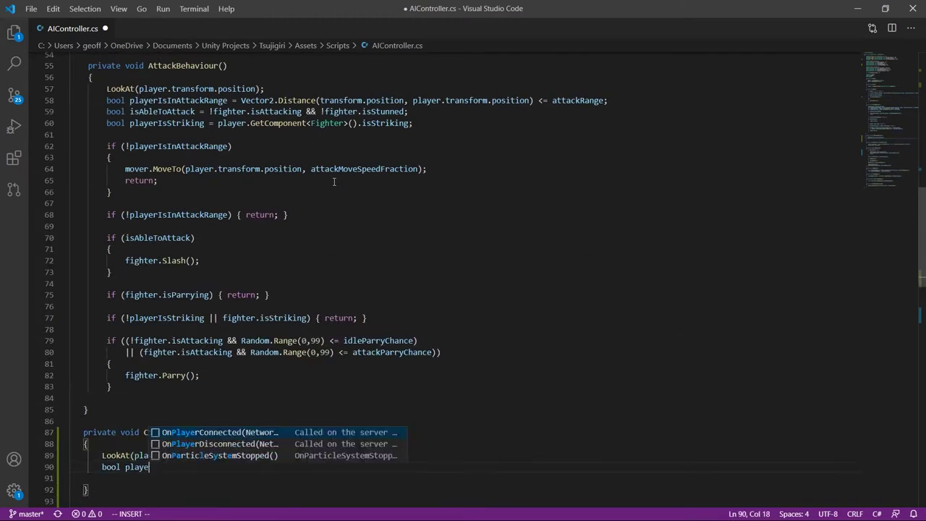
text(irclingRange = Vector2.Distance(transform.position, player.transform.position) <= circlePlayerRange;)
key(Return)
key(Return)
Add an if (!playerIsInCircleRange) block that moves to the player's position at attackMoveSpeedFraction and returns.
text(if (!playerIsInCircleRange))
key(Return)
text({ mover.MoveTo(player.transform.position, attackMoveSpeedFraction); return; }  if (Random)
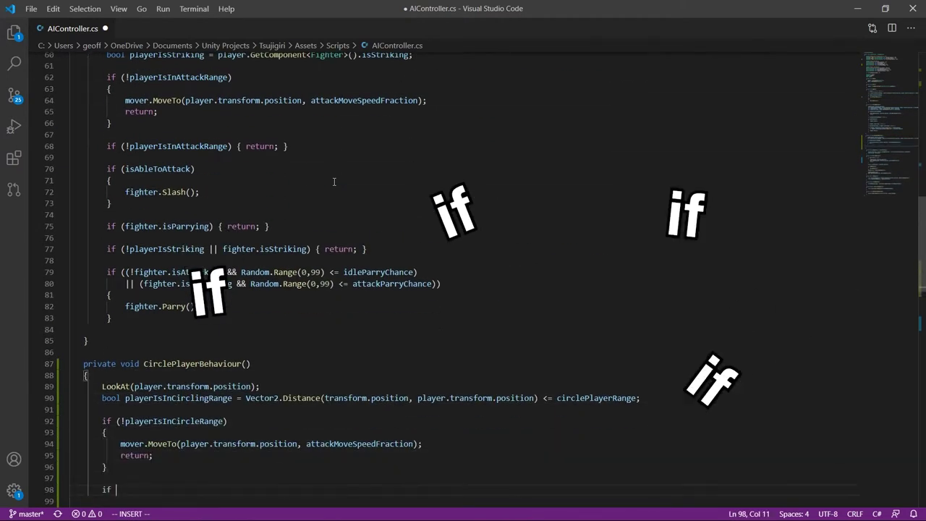
Add a Random.Range(0f,100f) <= circlePlayerChance check containing the comment "circle around player", a second Random.Range(0f,100f) condition and an else calling AttackBehaviour().
text(.Range(0f,100f) <= circlePlayerChance) { // circle around player }  if (Random.Range(0f,100f)
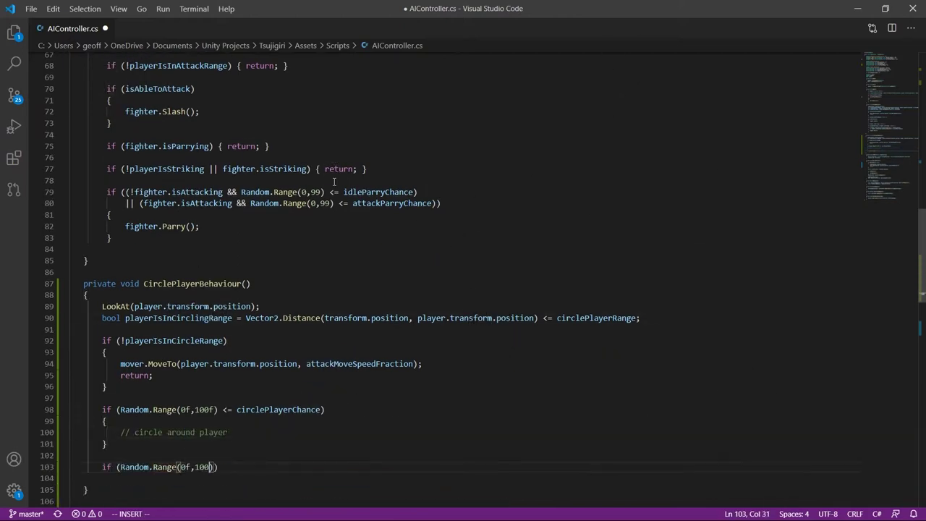
text(else { AttackBehaviour(); })
key(Escape)
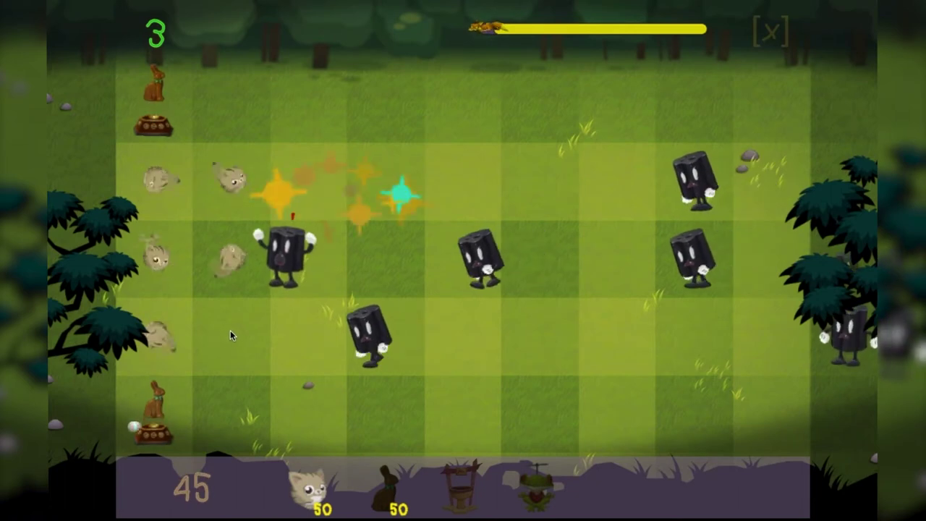
click(229, 329)
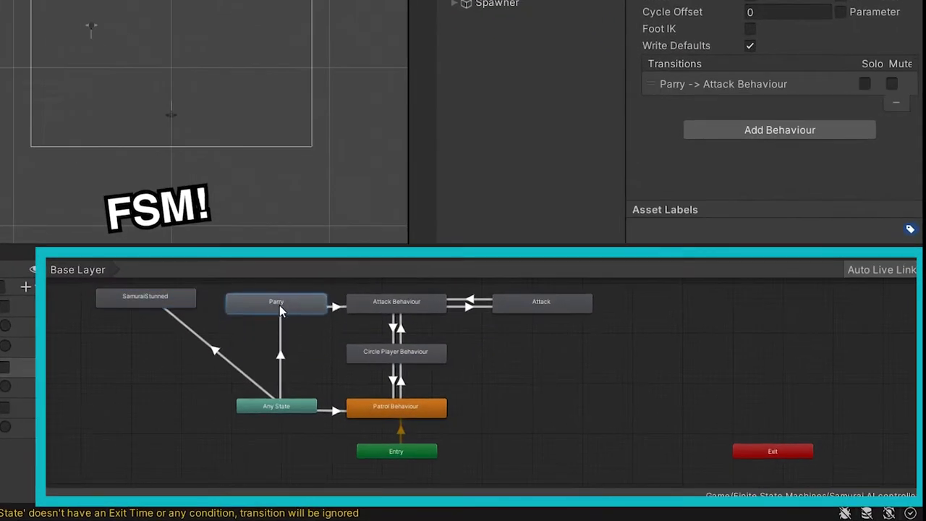
drag(417, 340, 382, 374)
right_click(382, 373)
click(406, 380)
click(515, 340)
click(232, 381)
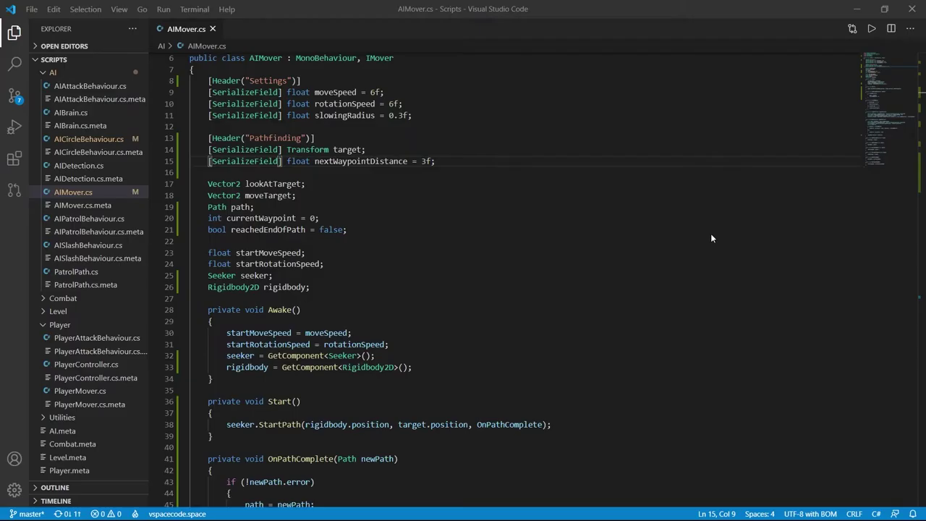
Look through the pathfinding fields and methods of the AIMover.cs script.
scroll(463, 290, down, 15)
key(u)
key(space)
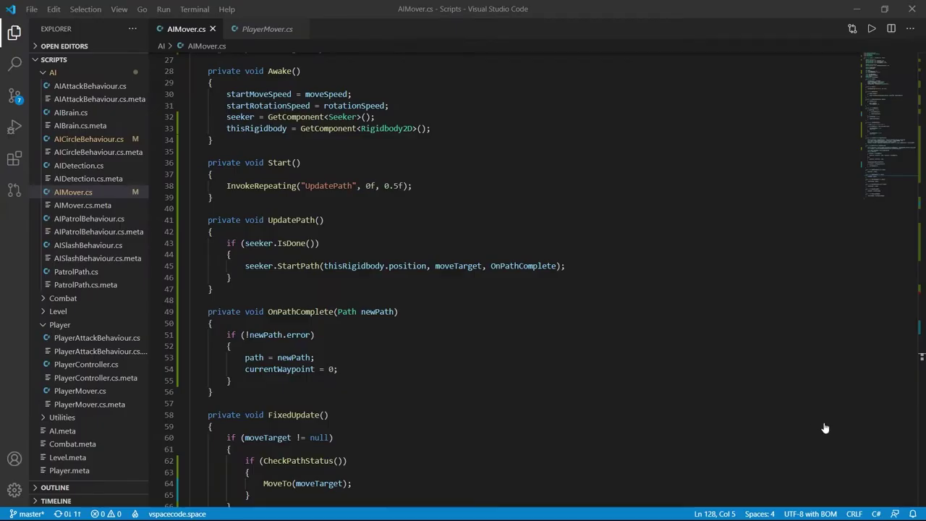
scroll(825, 428, down, 10)
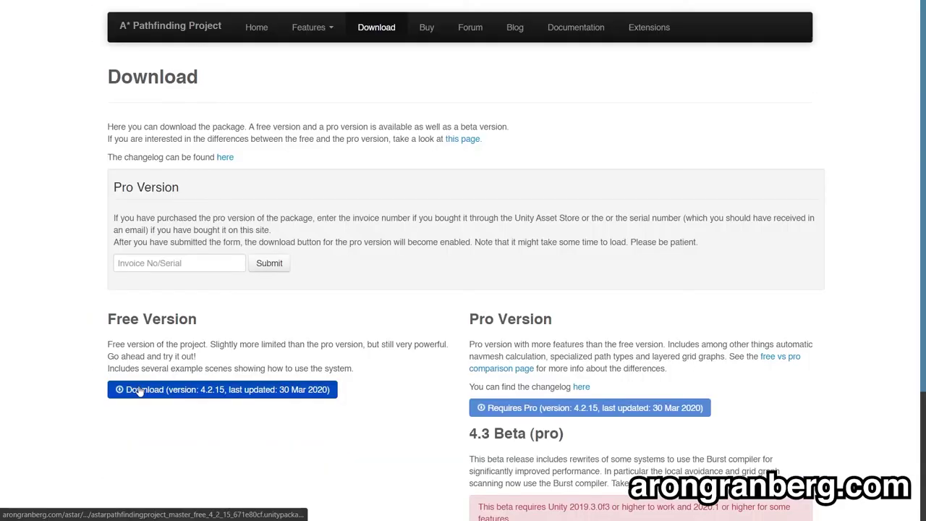
Download version 4.2.15 of the free A* Pathfinding Project package from its website in the browser.
click(140, 389)
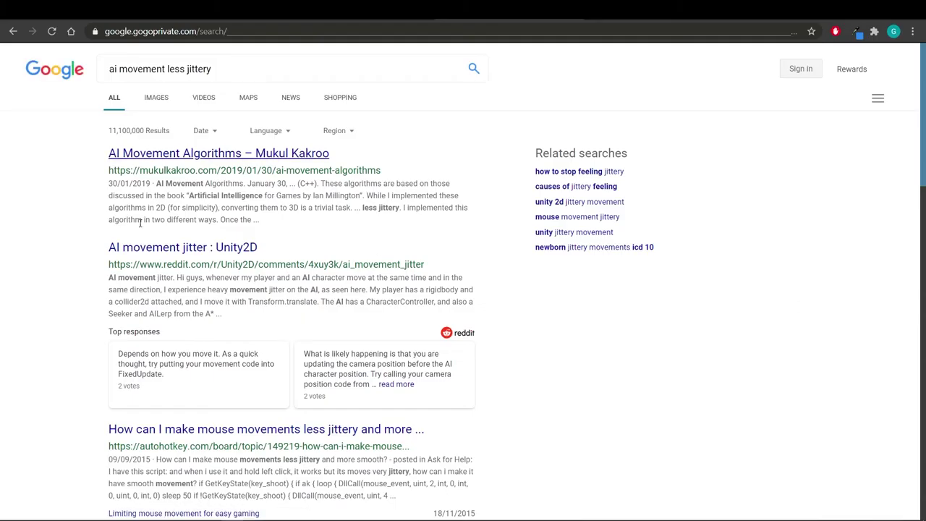
scroll(137, 248, down, 2)
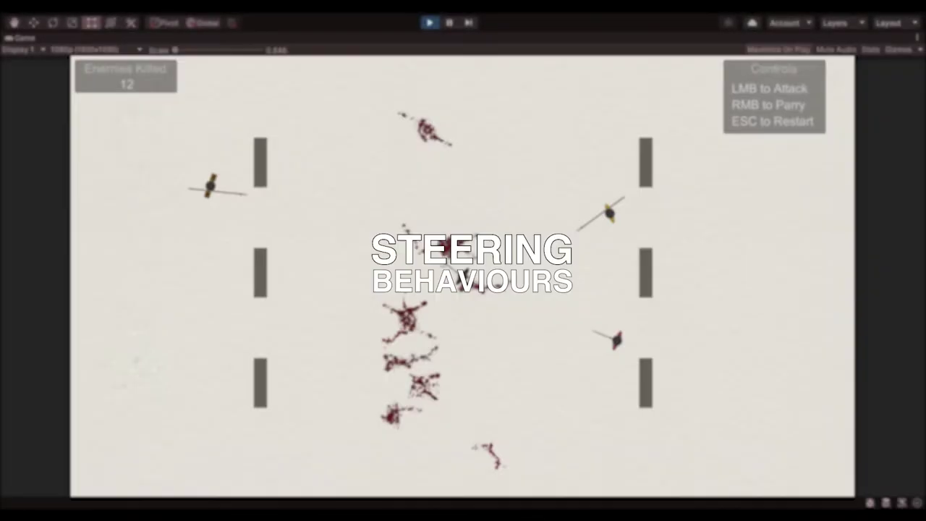
In the running game in Unity, move the player around the arena to examine how the enemies steer and circle.
key(s)
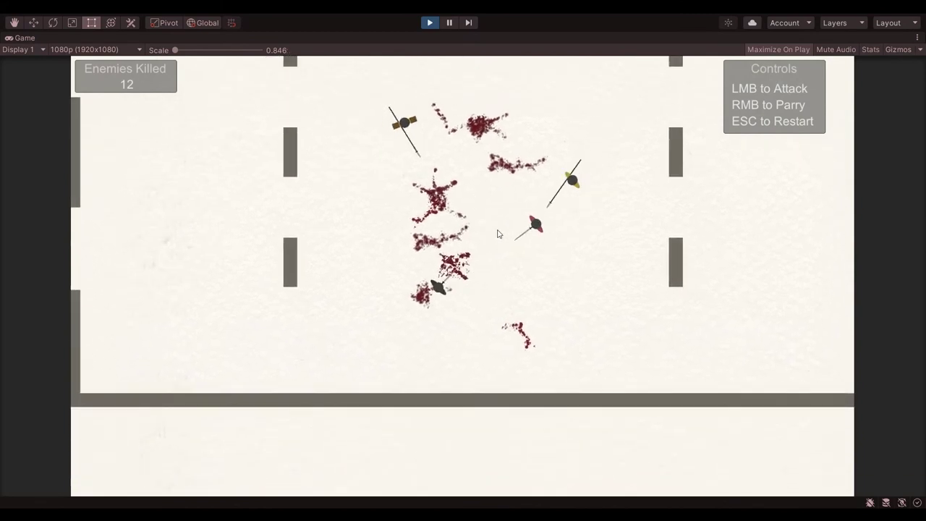
key(w+a)
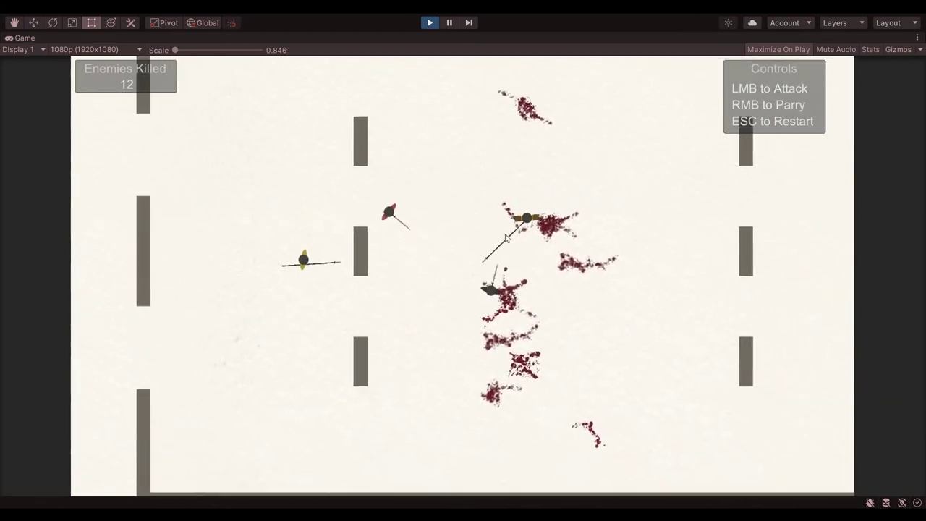
key(s+d)
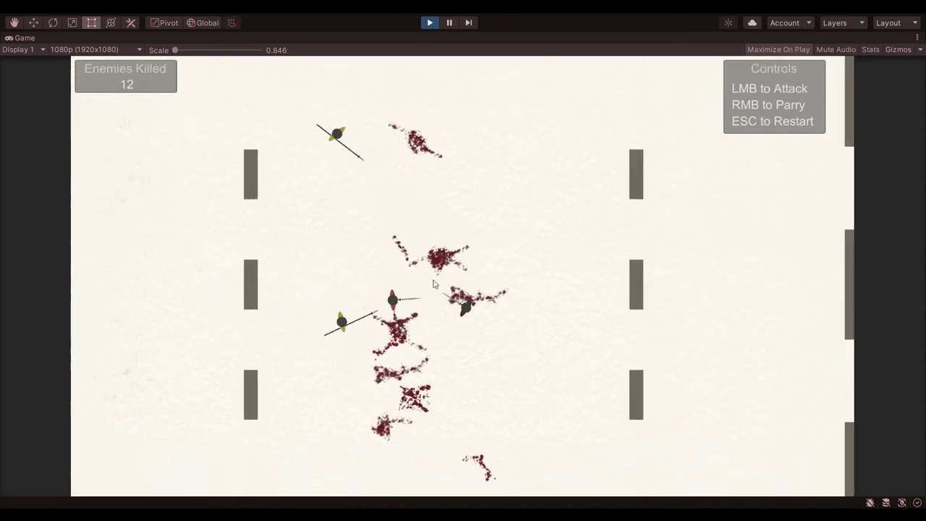
key(s+a)
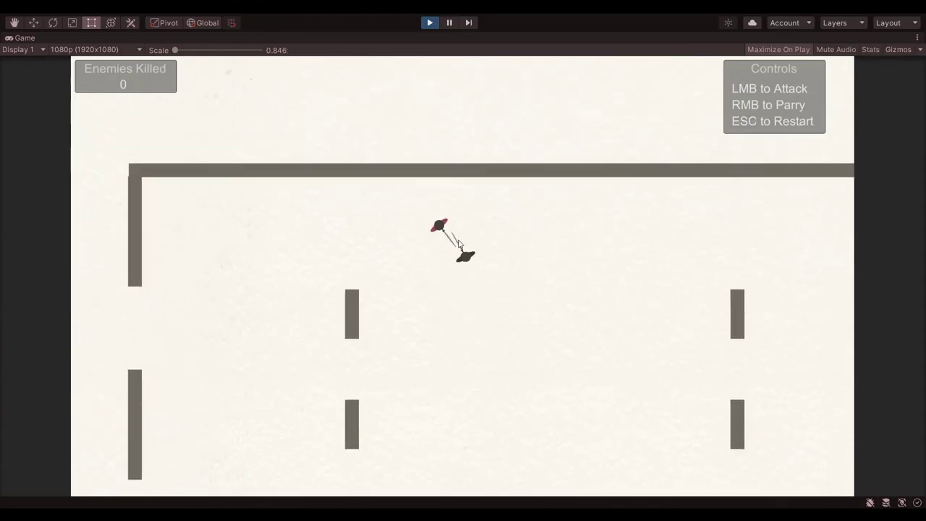
Playtest combat by backing away from the red enemies and slashing at them as they close in.
key(d)
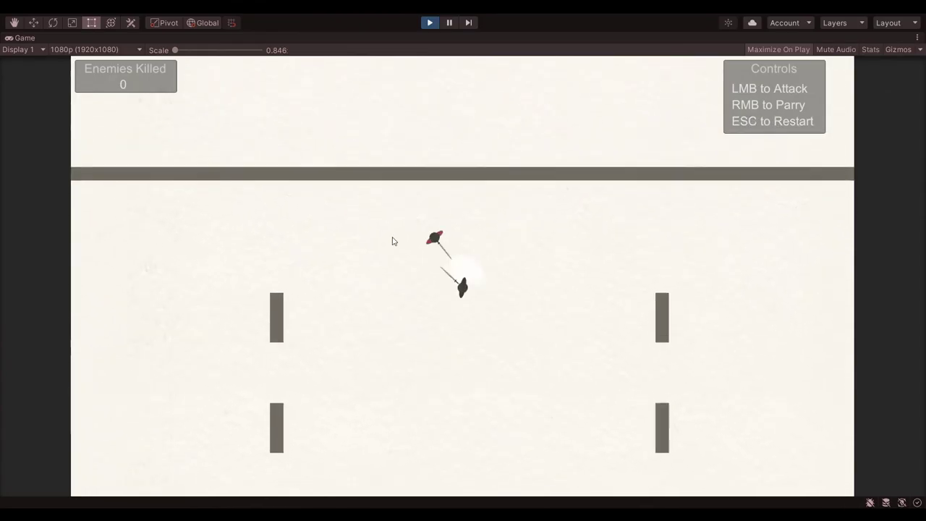
key(s)
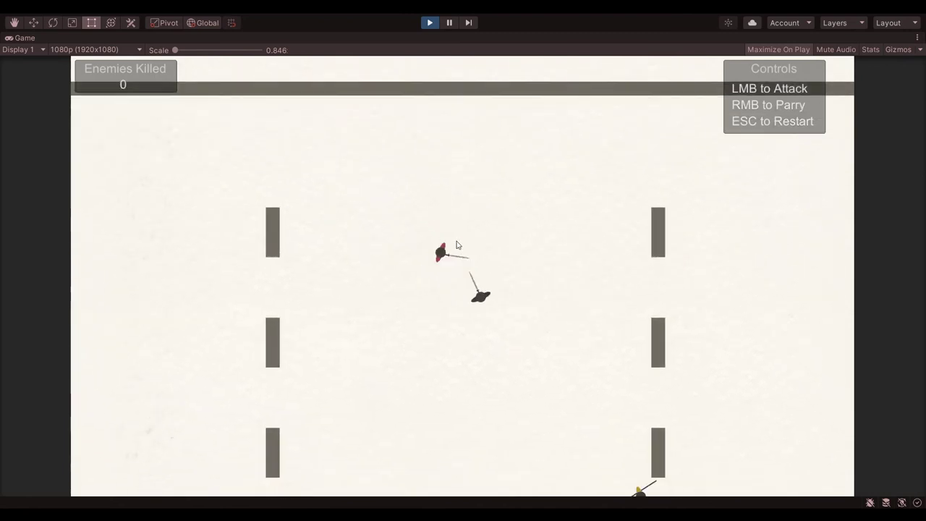
click(477, 239)
key(d)
key(s)
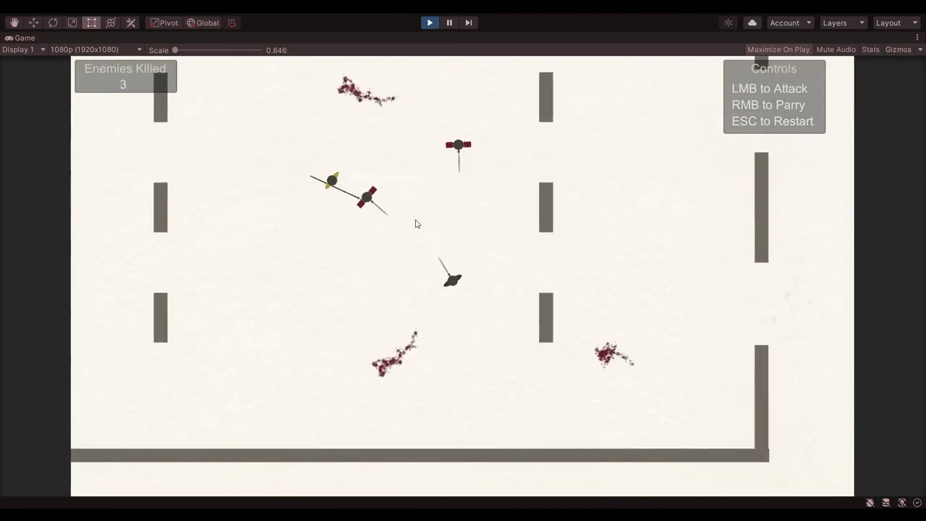
click(434, 207)
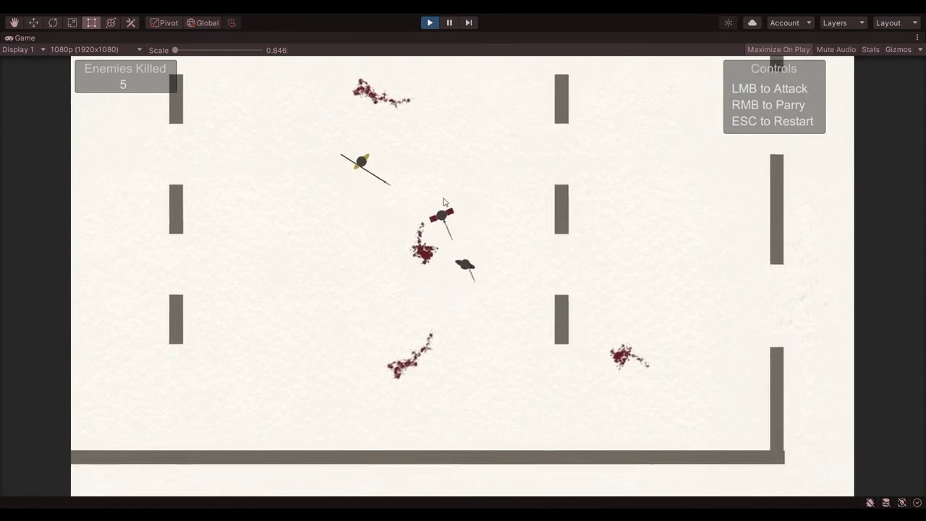
key(a)
click(440, 214)
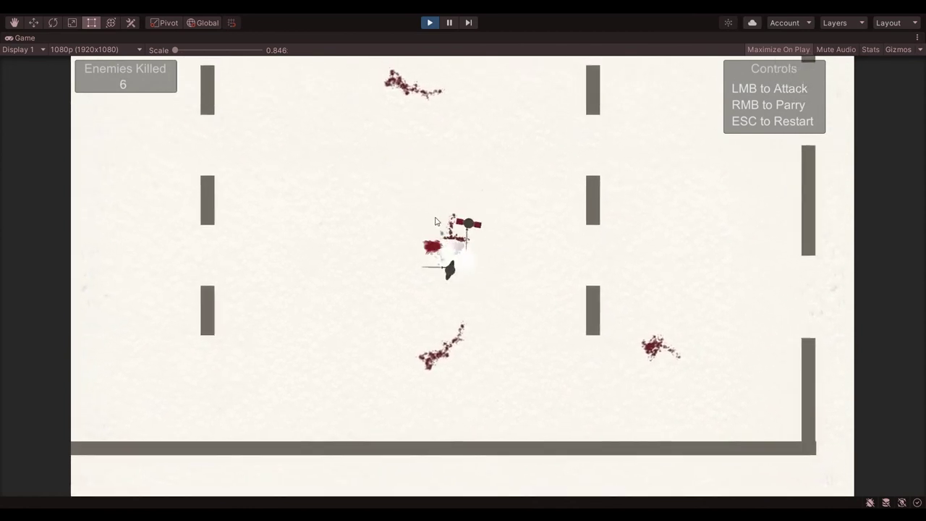
key(s)
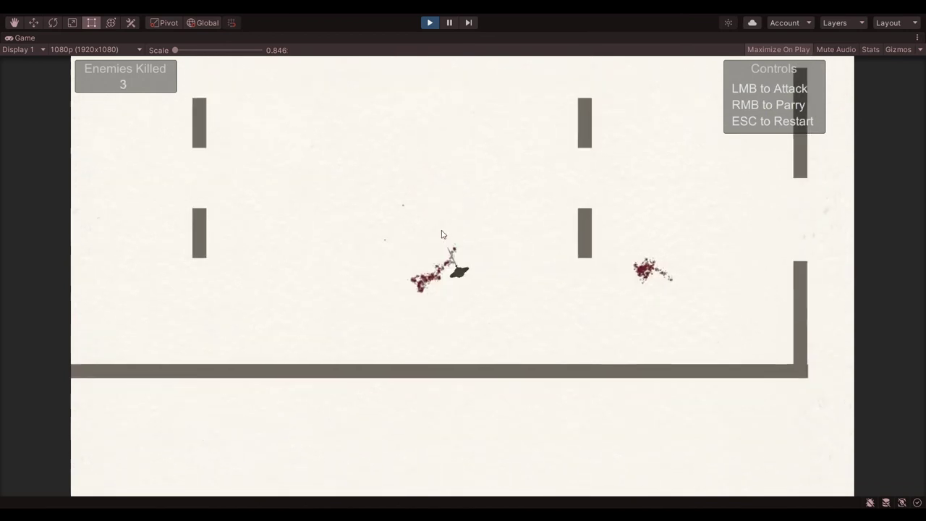
Playtest how the red and yellow enemies surround the player by moving between the pillars and attacking those in reach.
key(w)
key(a)
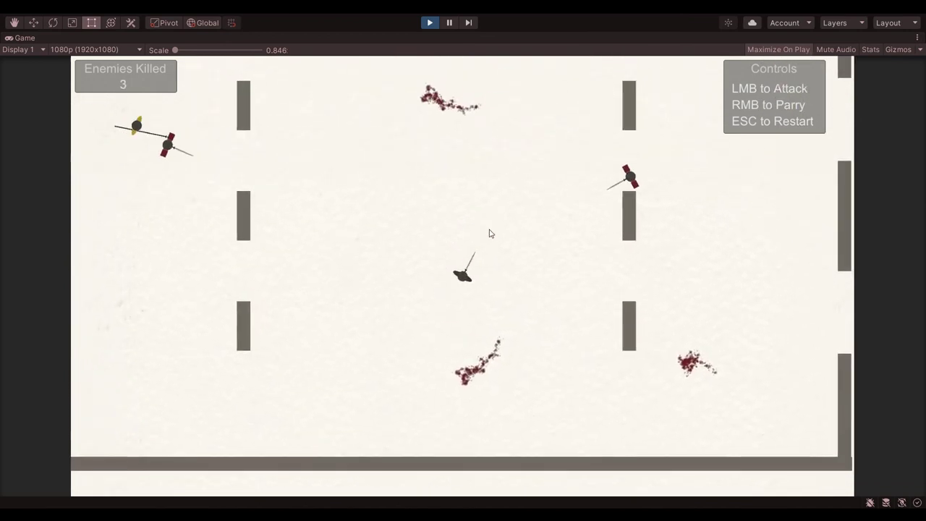
key(d)
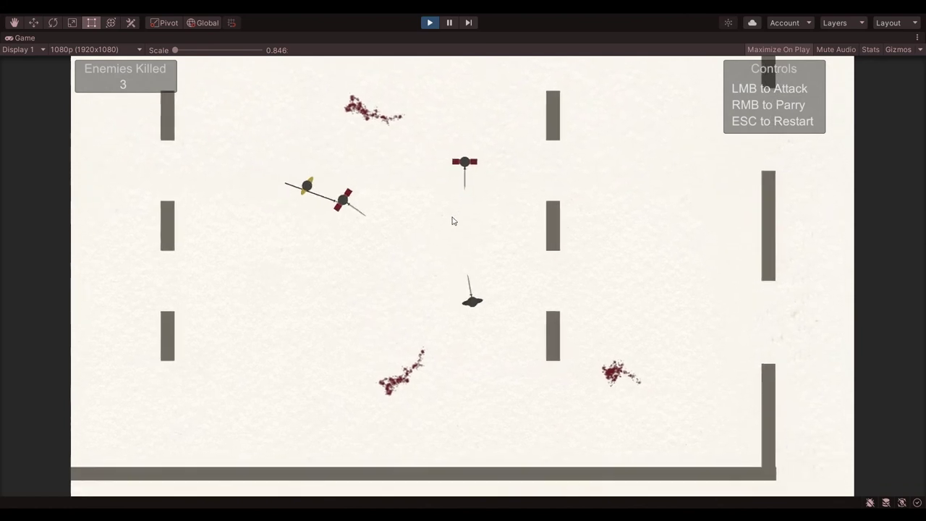
key(s)
key(a)
click(428, 222)
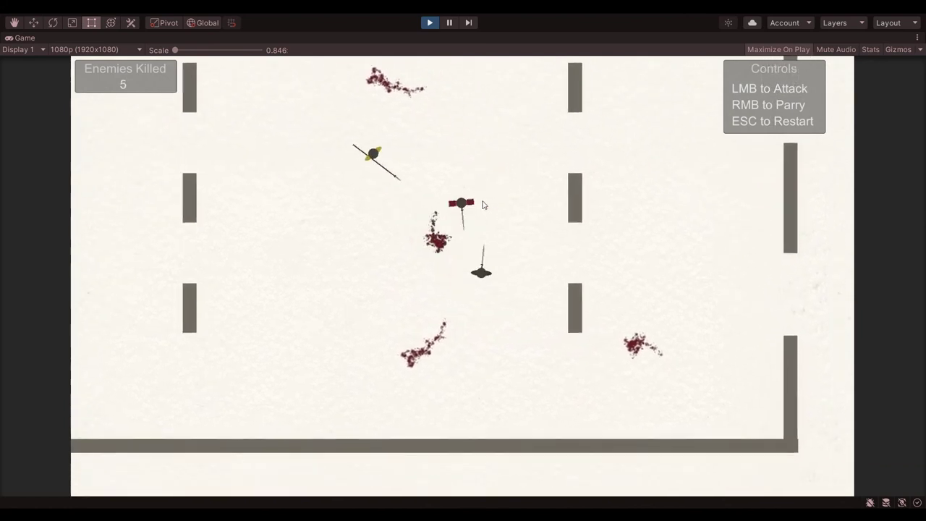
key(a)
click(434, 210)
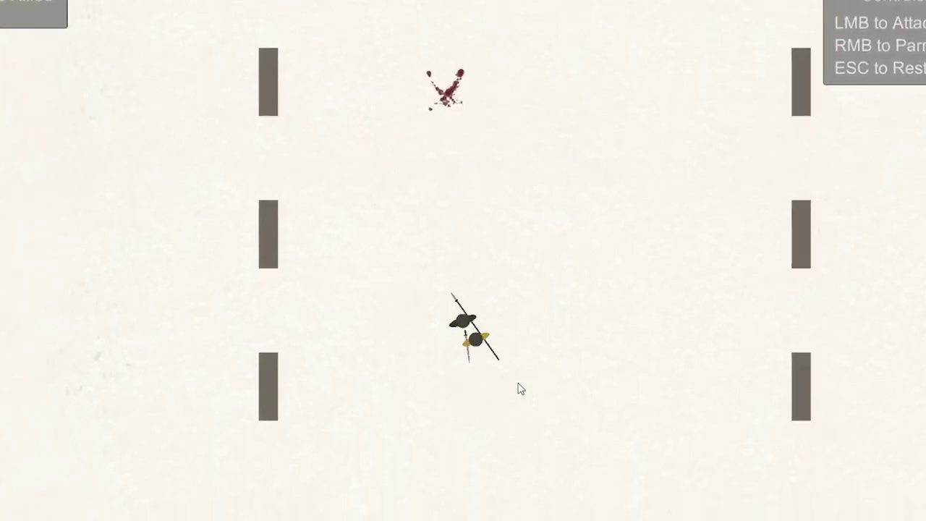
key(s)
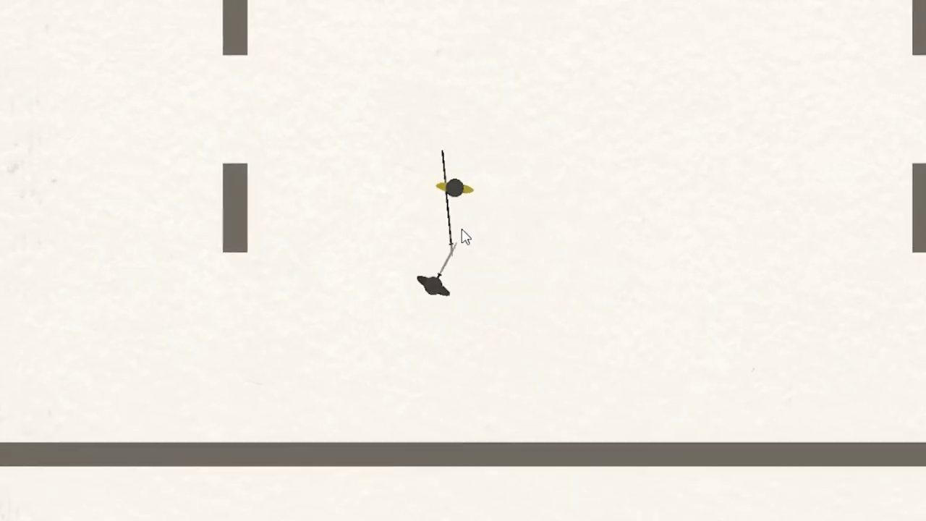